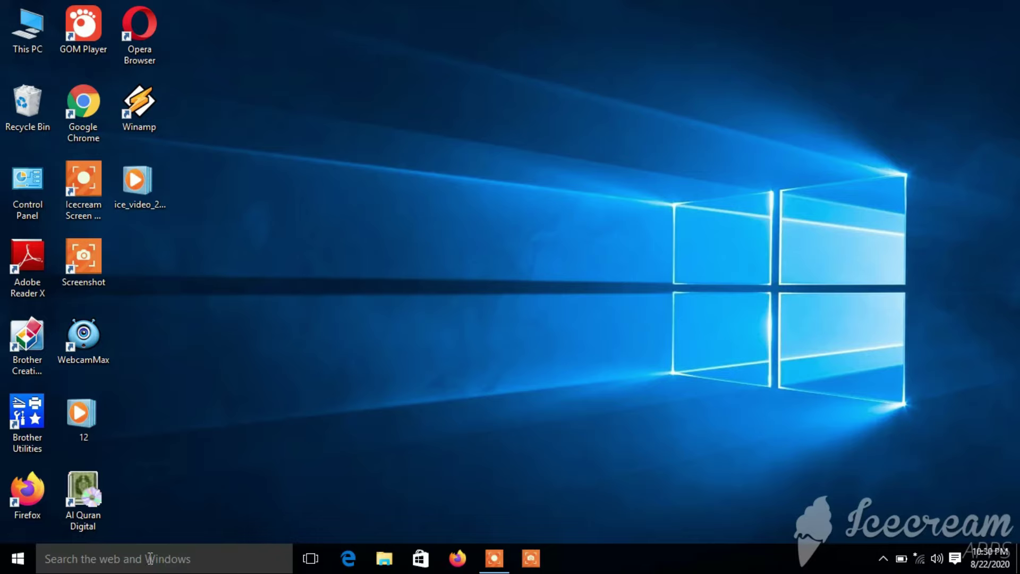
Search Windows for "serv" and open the Services desktop app
click(123, 559)
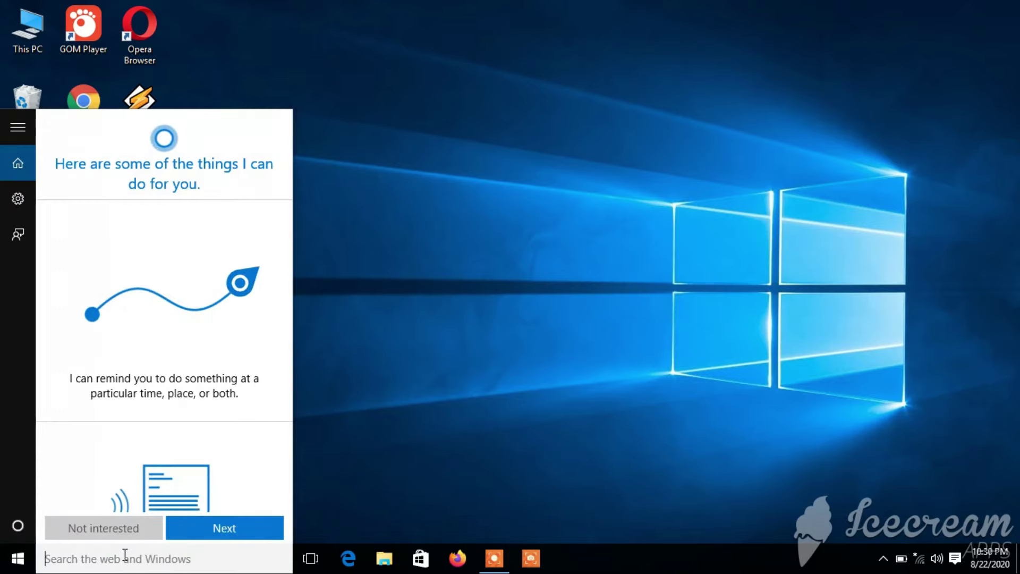
text(serv)
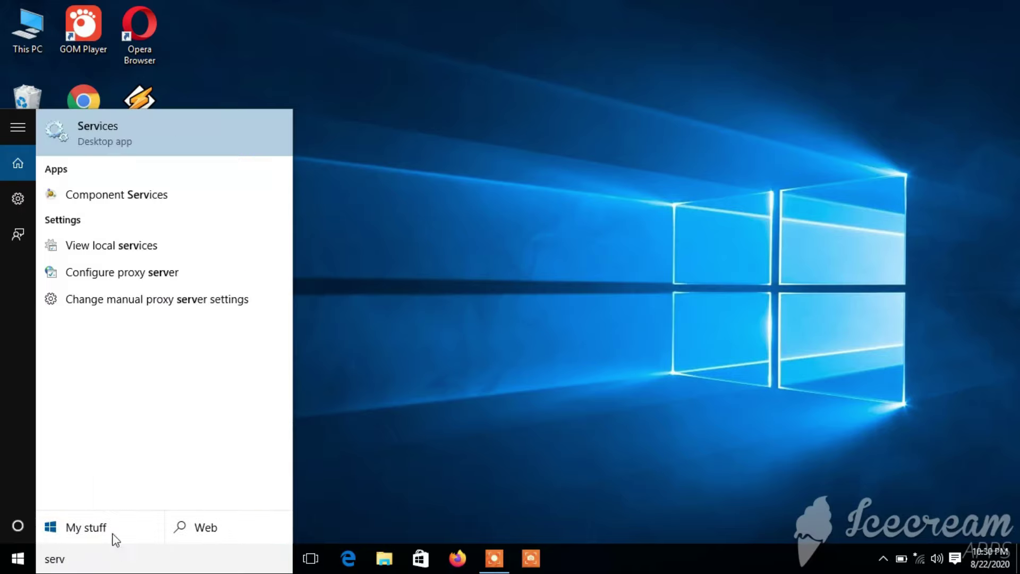
click(123, 136)
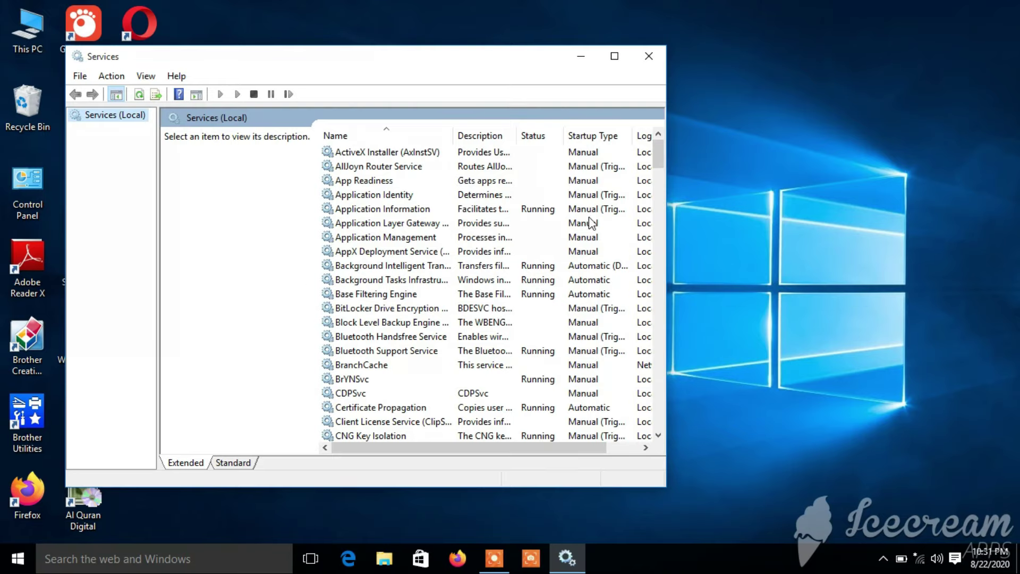
Set the Windows Update service's startup type to Disabled, apply the change, and close the Services window
drag(658, 153, 663, 416)
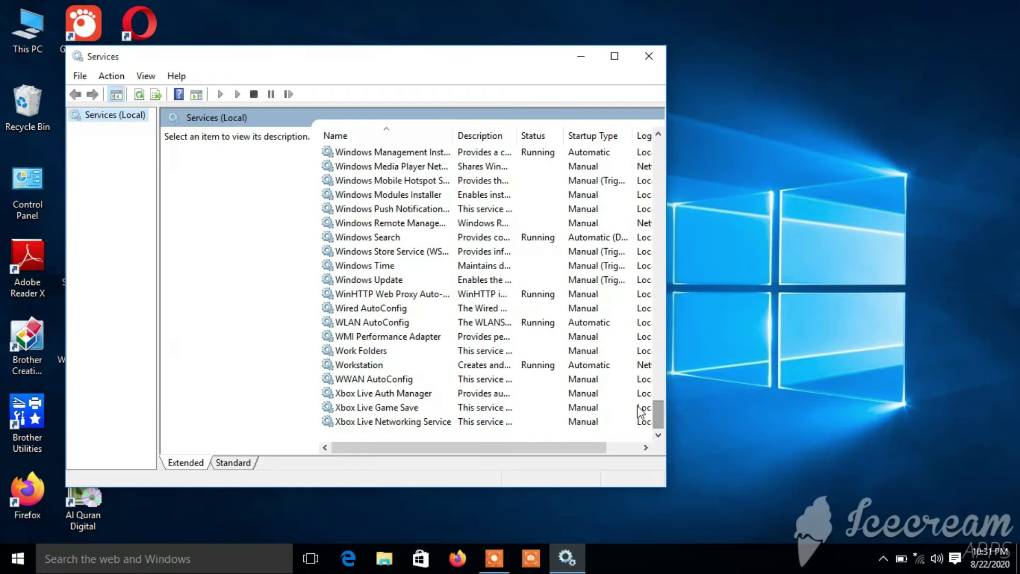
click(369, 282)
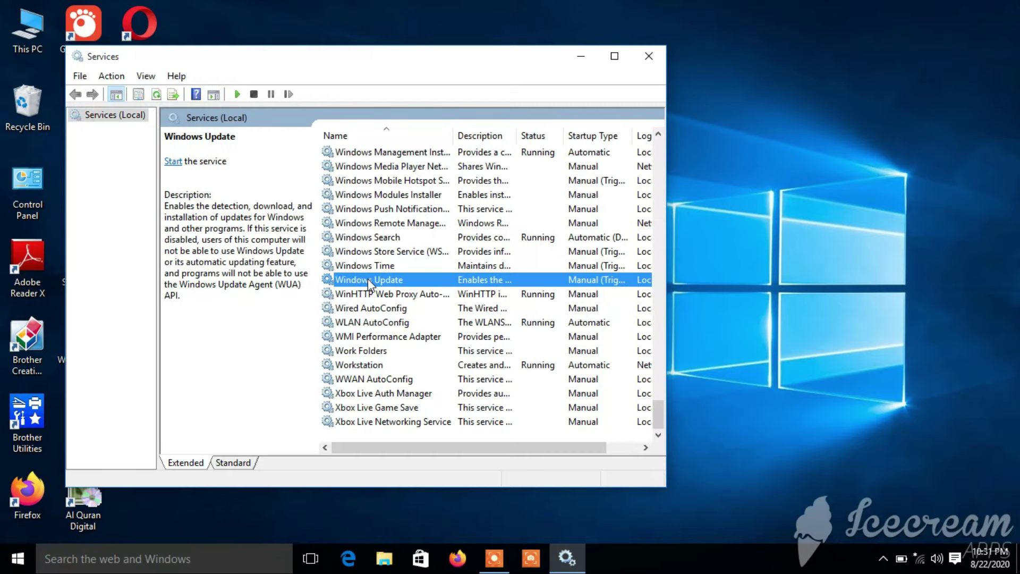
double_click(368, 278)
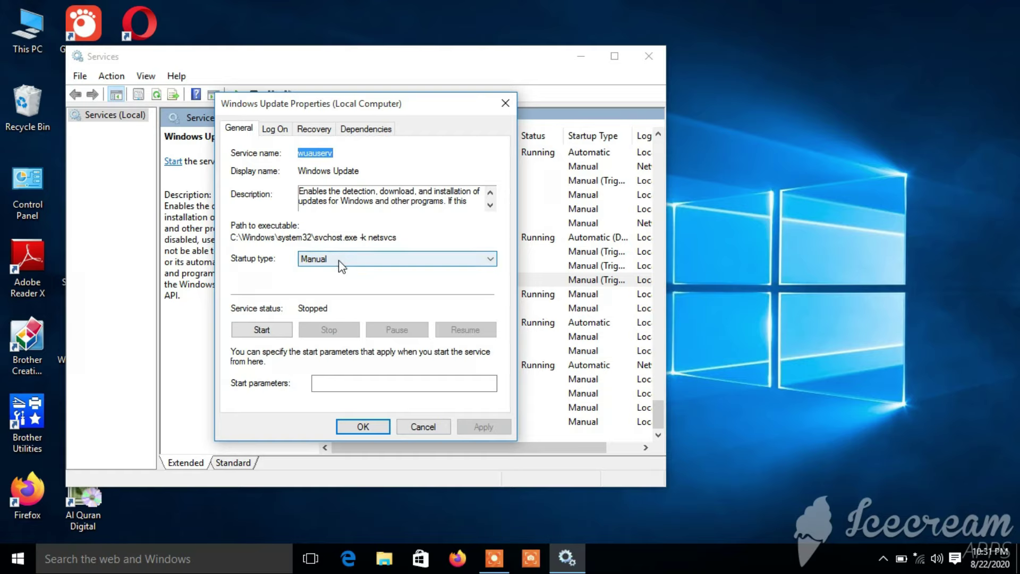
click(353, 259)
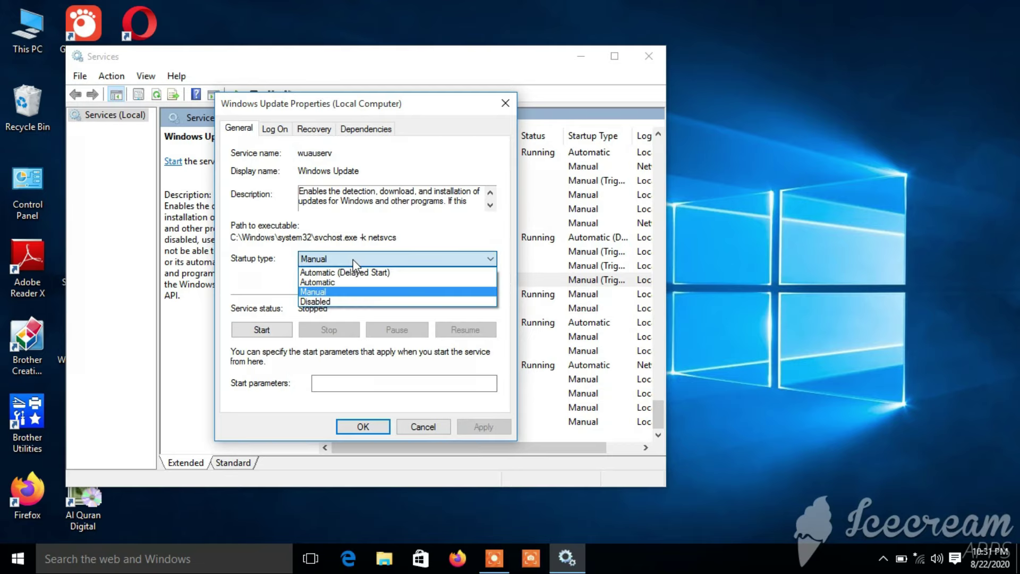
click(322, 301)
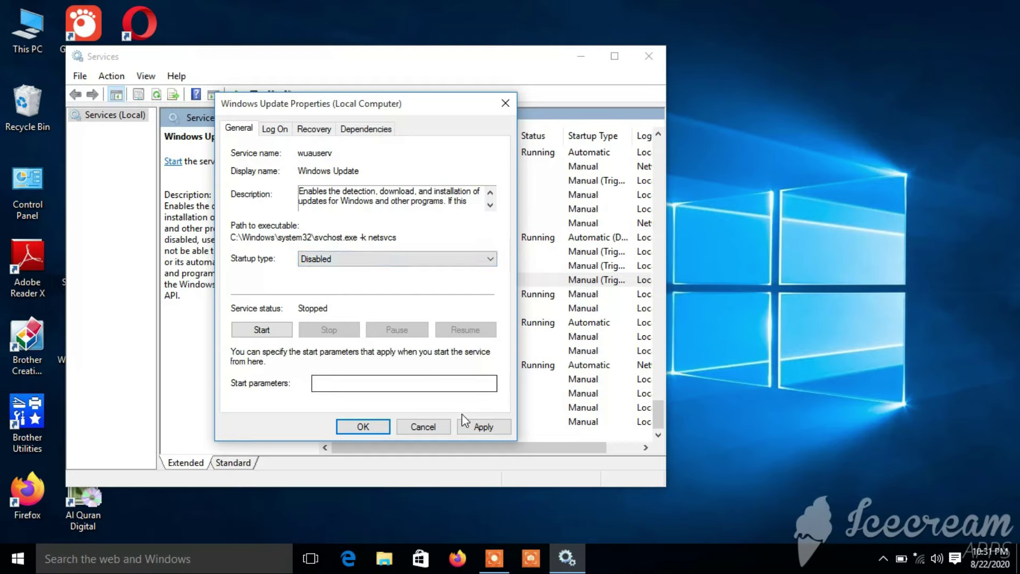
click(482, 428)
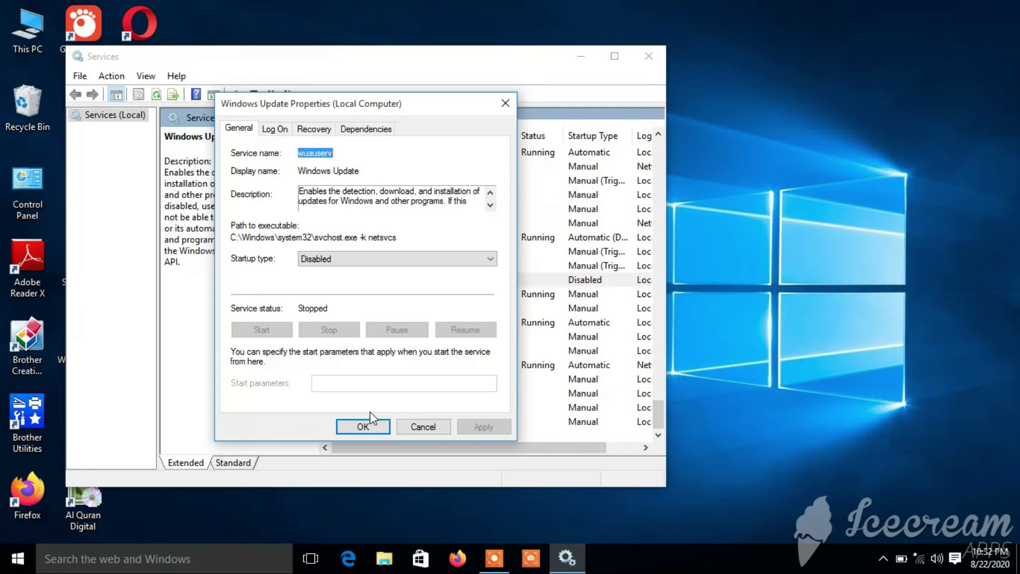
click(359, 424)
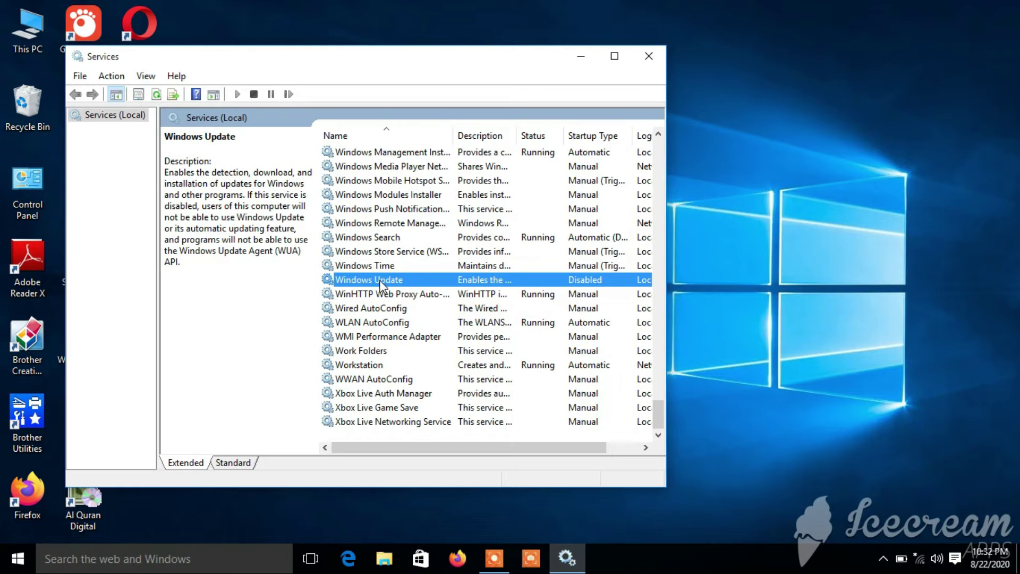
click(649, 55)
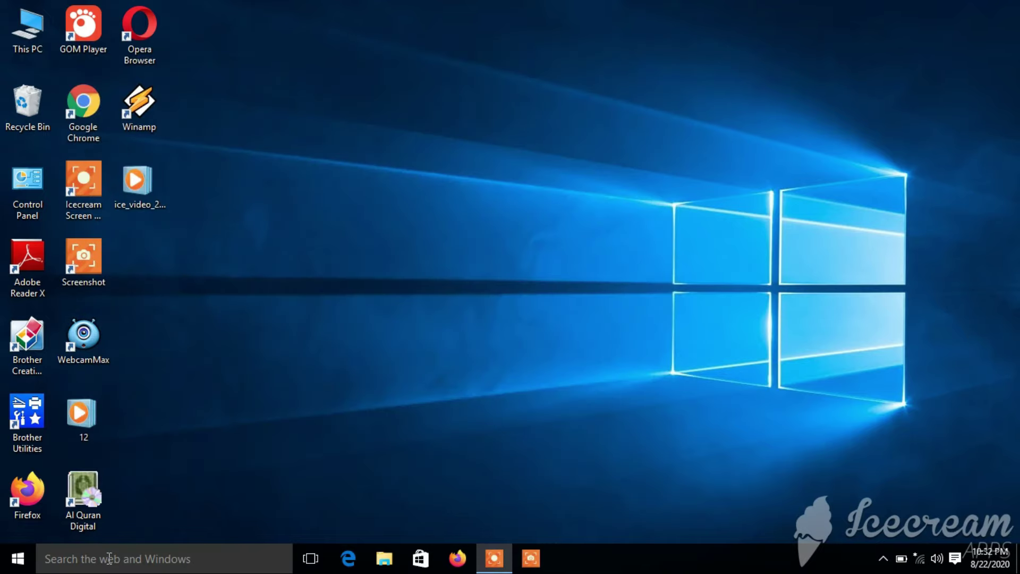
Search Windows for regedit, launch the Registry Editor, and allow it to run
click(108, 558)
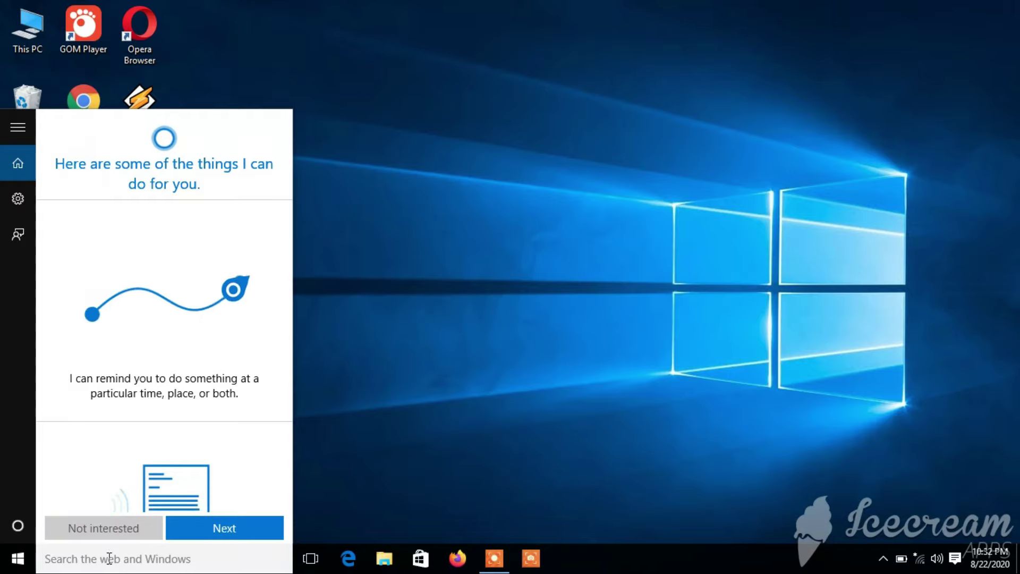
text(regedit)
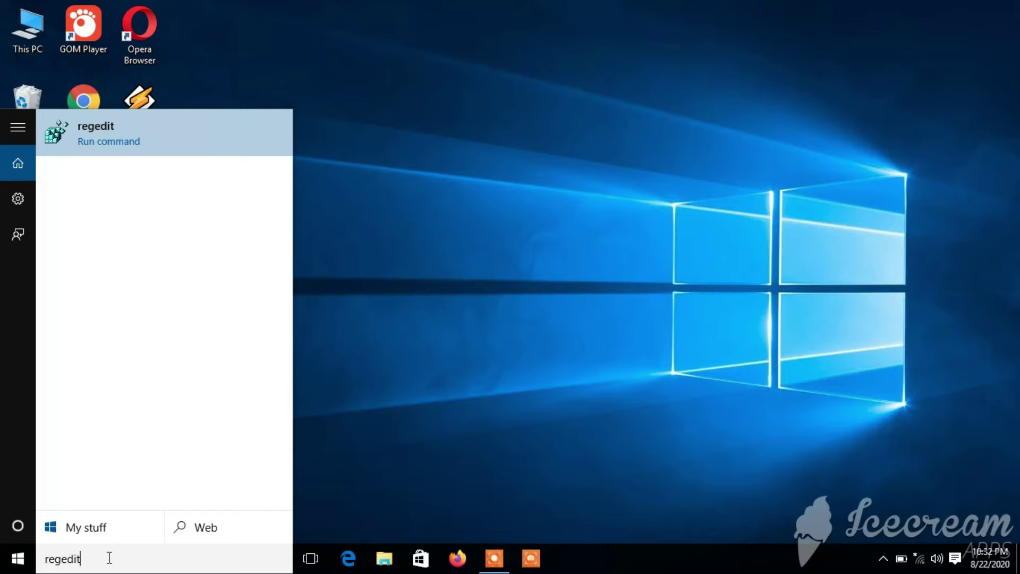
click(106, 136)
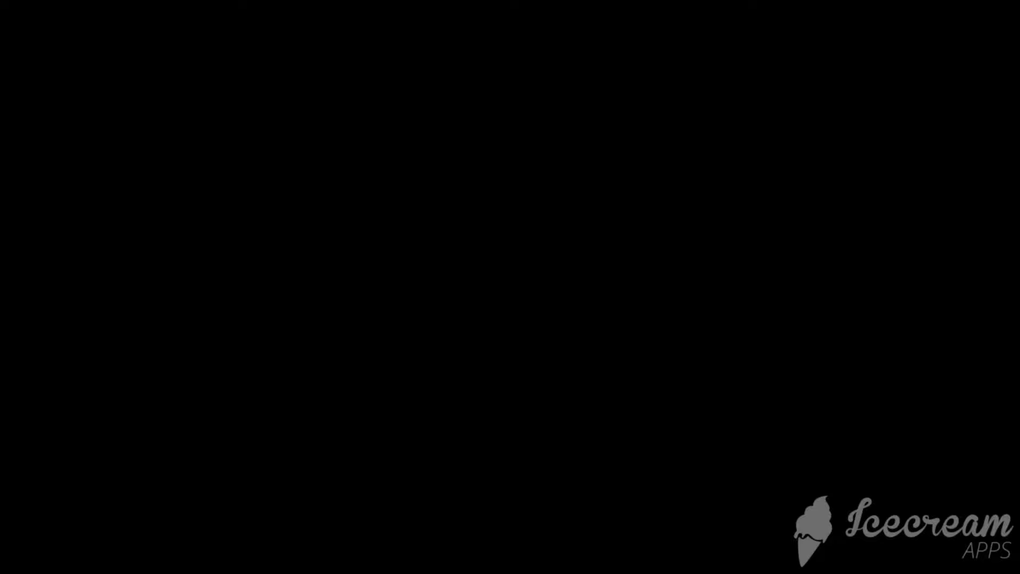
click(569, 301)
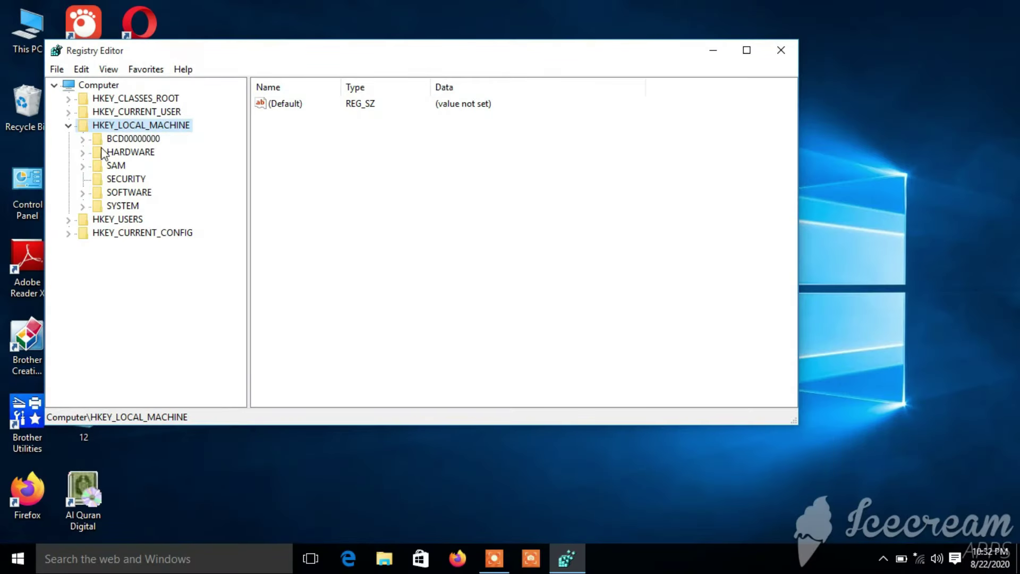
Go to the registry key HKEY_LOCAL_MACHINE\SYSTEM\CurrentControlSet\Services\wuauserv
click(68, 125)
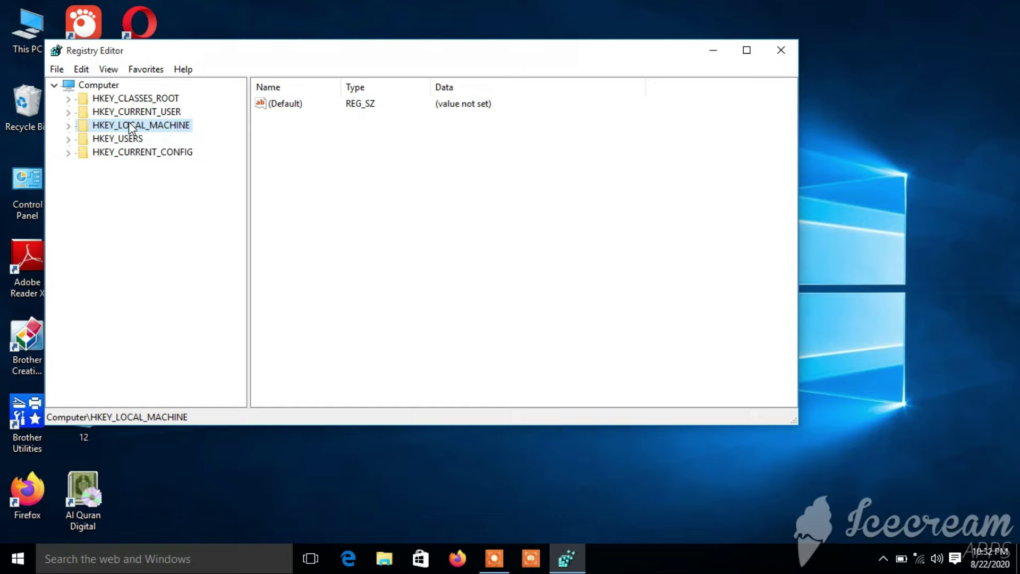
click(68, 126)
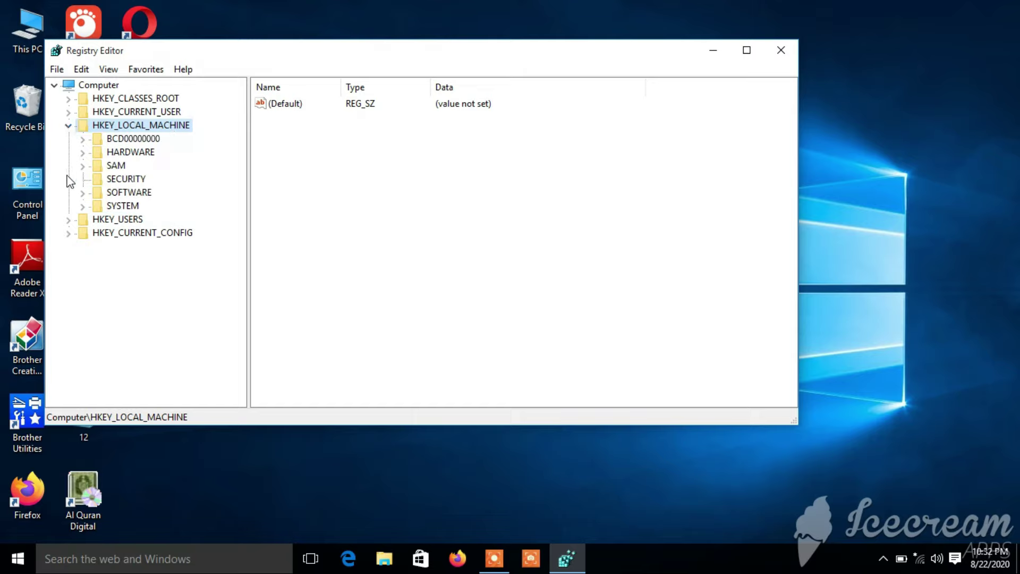
click(82, 207)
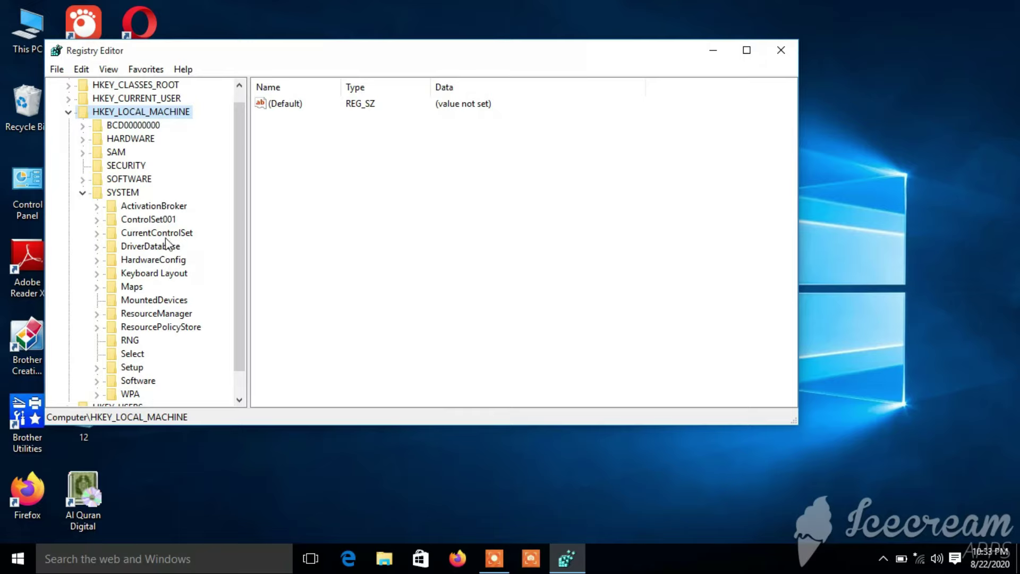
click(96, 233)
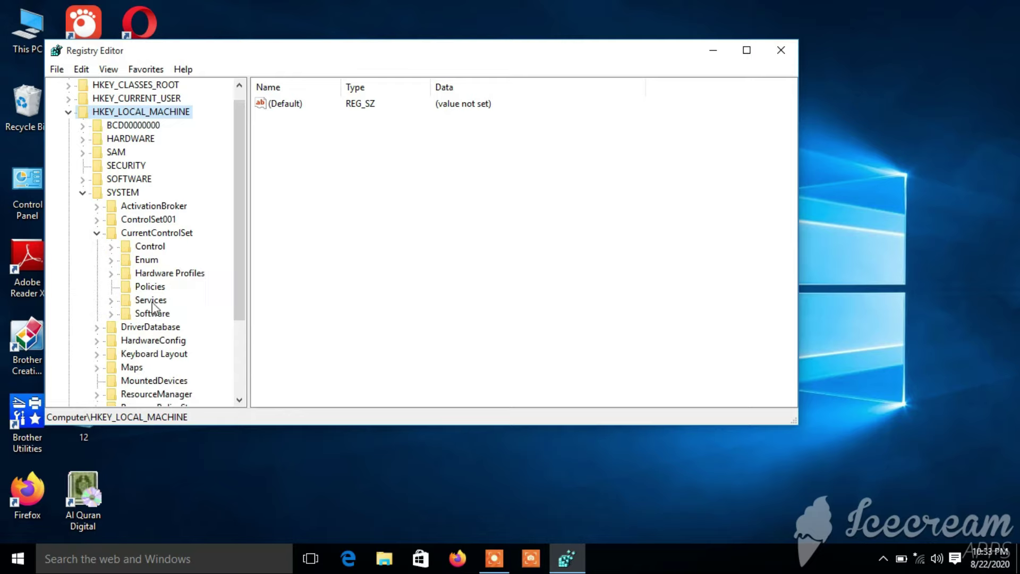
click(111, 300)
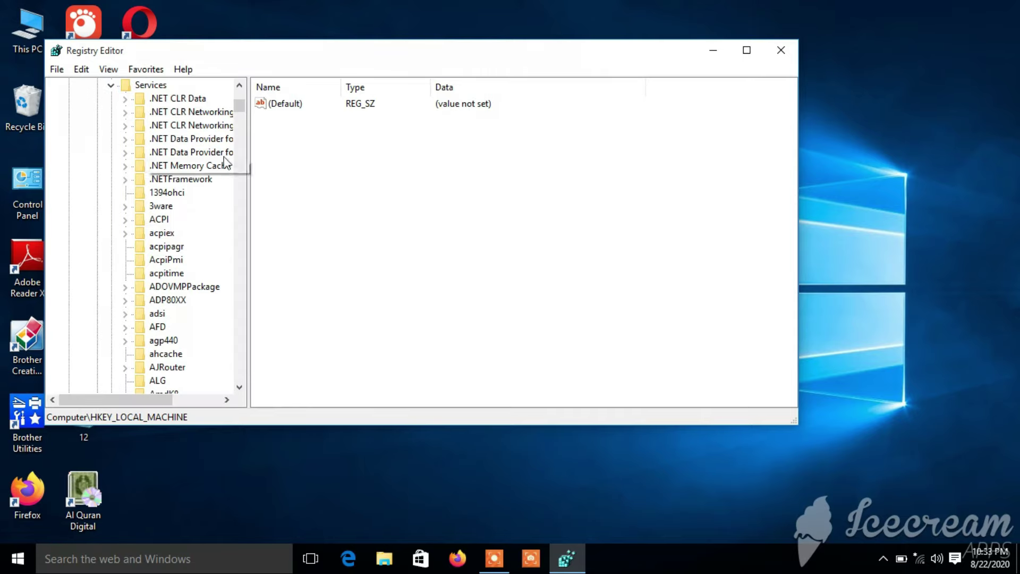
drag(239, 109, 239, 362)
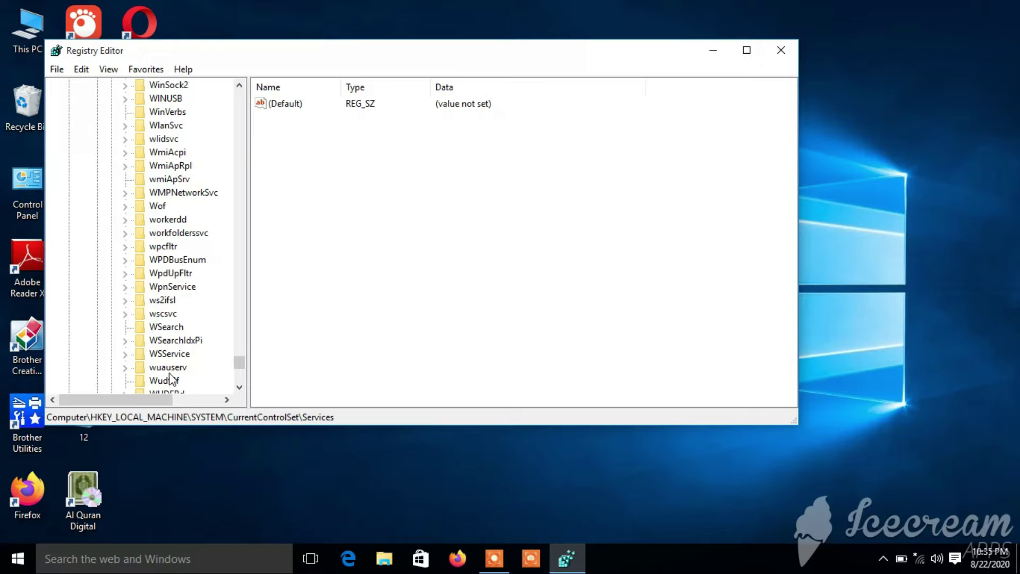
click(142, 368)
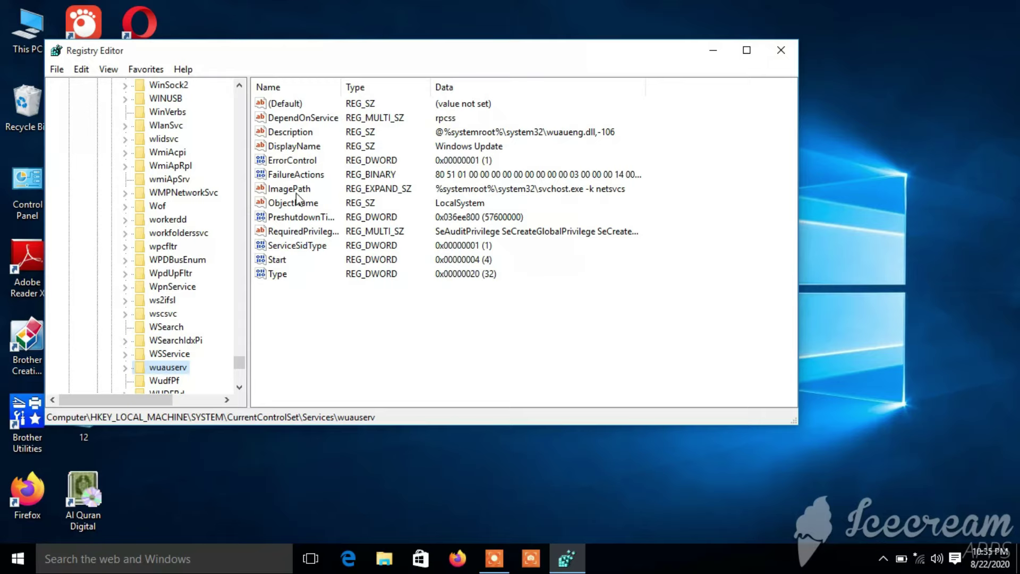
Set wuauserv's ImagePath to %systemroot%\system32\svchost0.exe -k netsvcs and its DependOnService to rpcss0, and close the Registry Editor
double_click(262, 191)
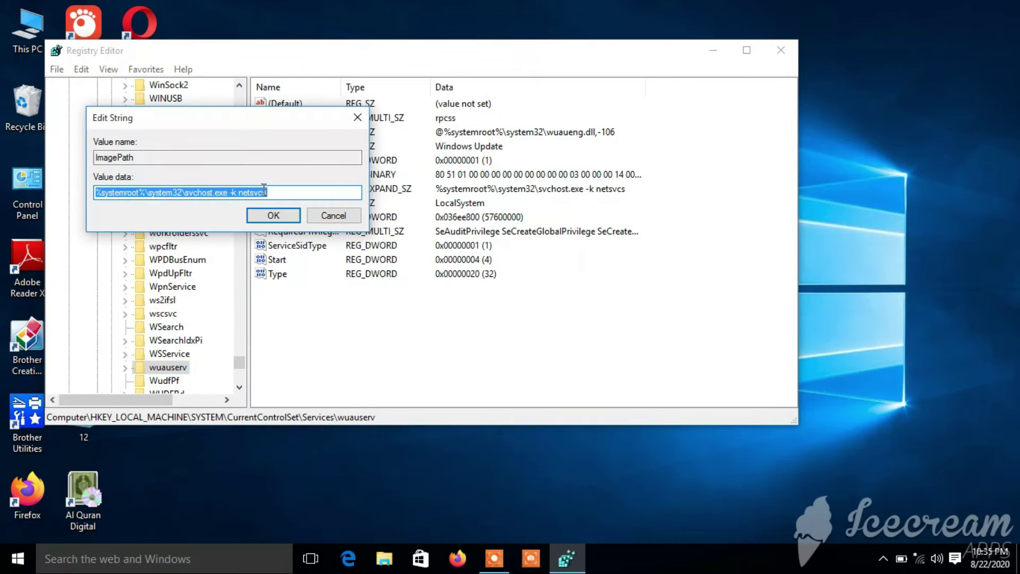
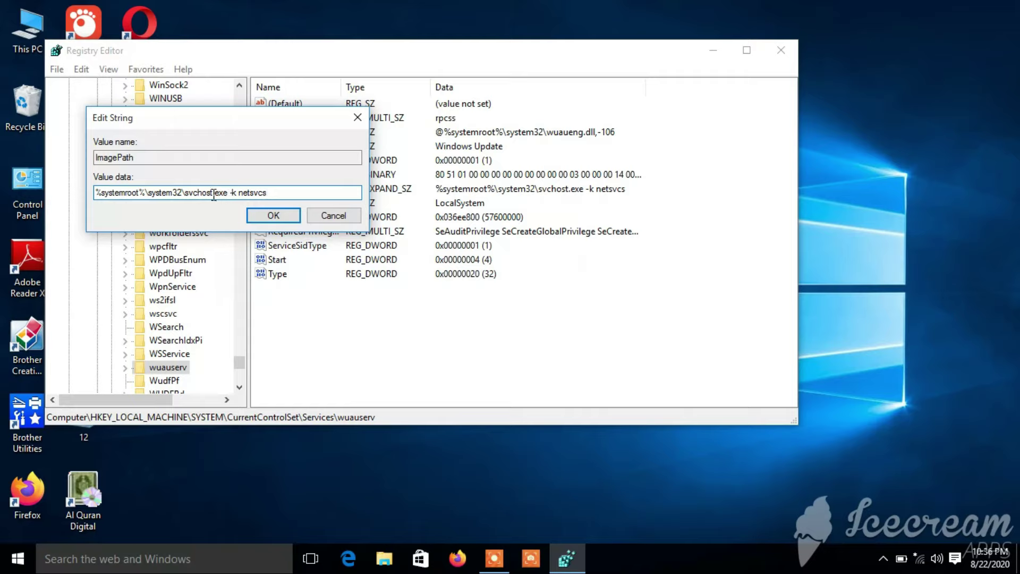
click(214, 193)
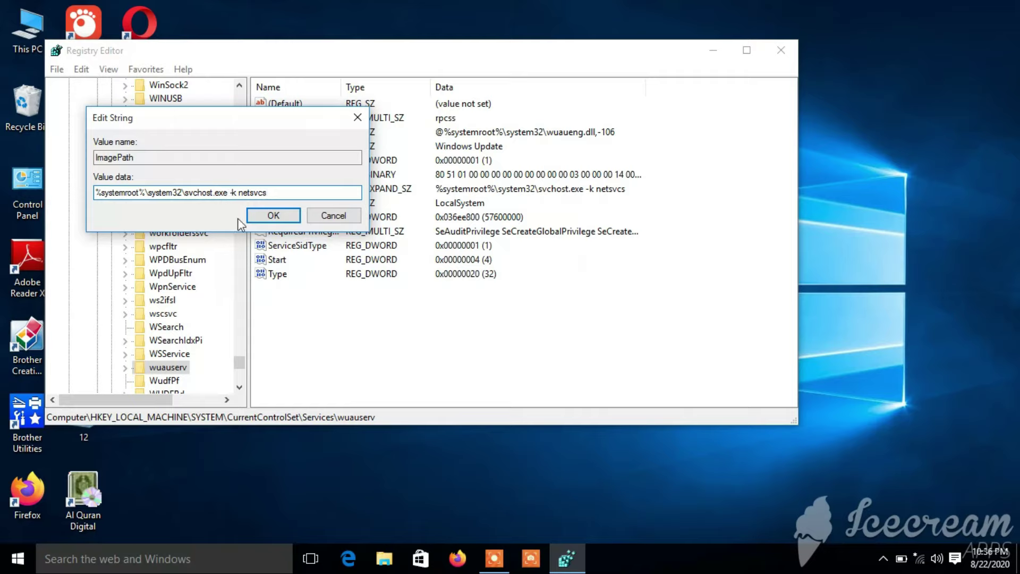
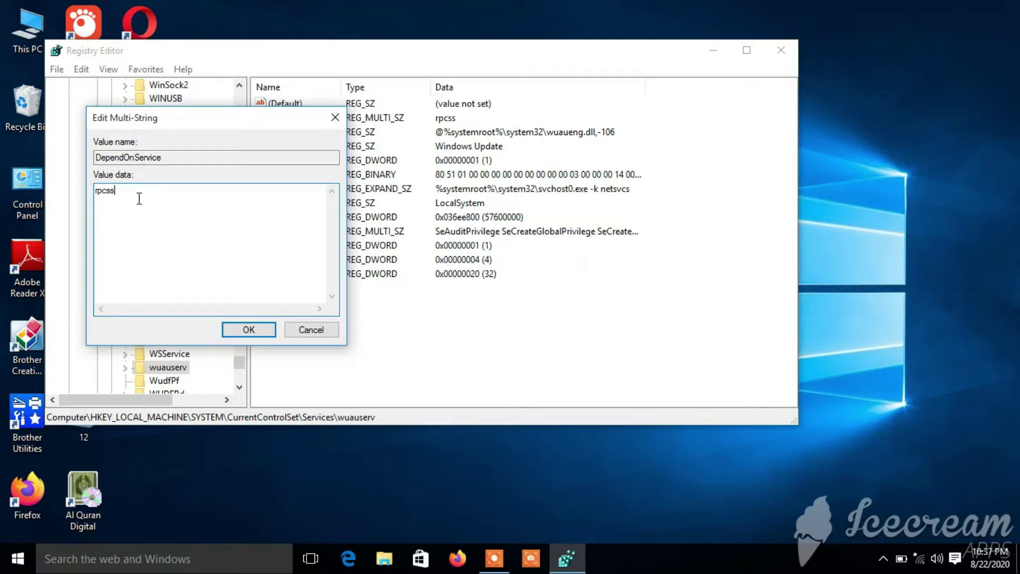
text(0)
click(250, 328)
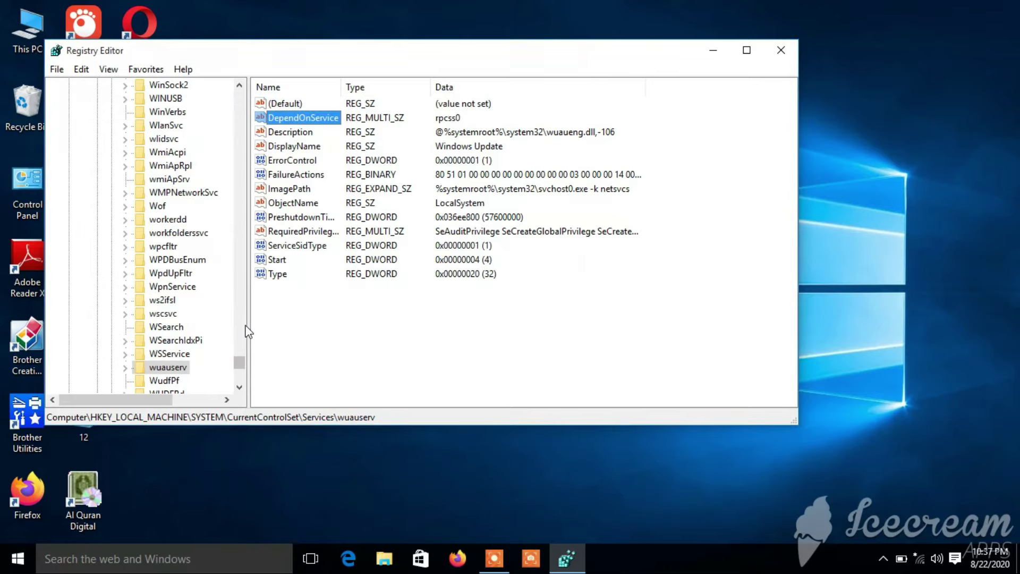
click(784, 53)
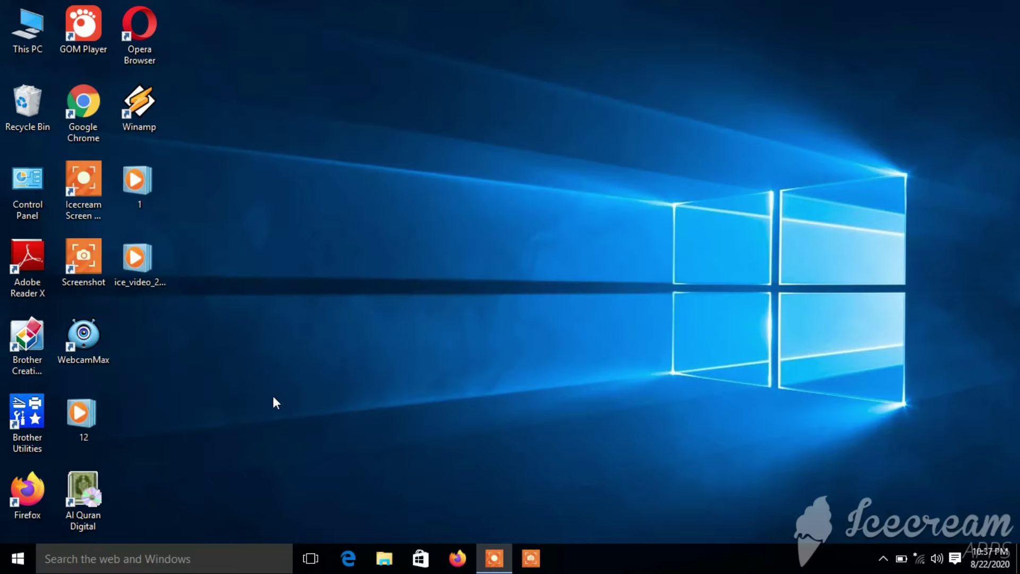
Search Windows for "ser" and reopen the Services desktop app
click(141, 558)
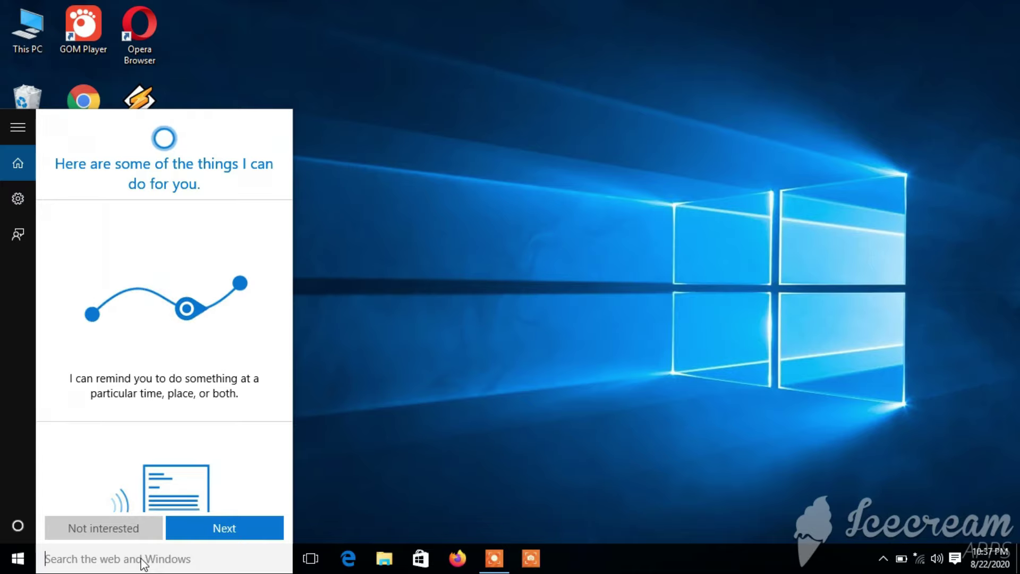
text(ser)
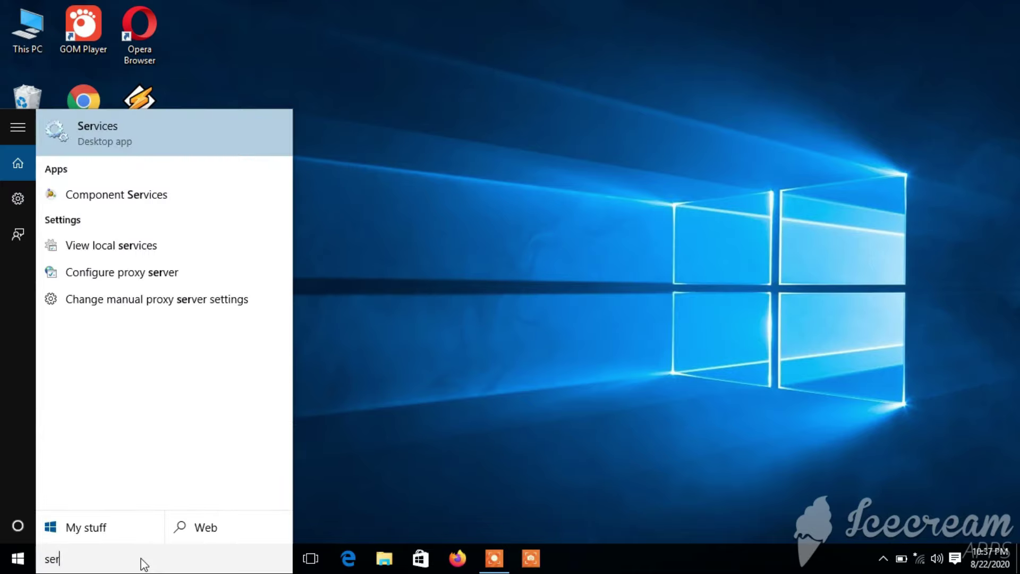
click(94, 140)
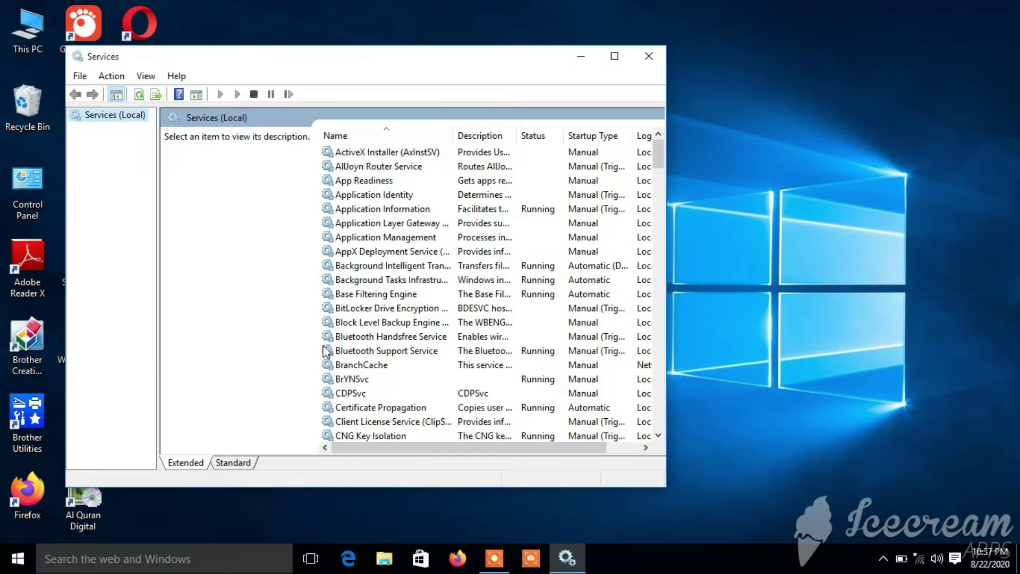
Check the executable path and startup type in the Windows Update service's properties, and close the Services window
drag(657, 153, 654, 417)
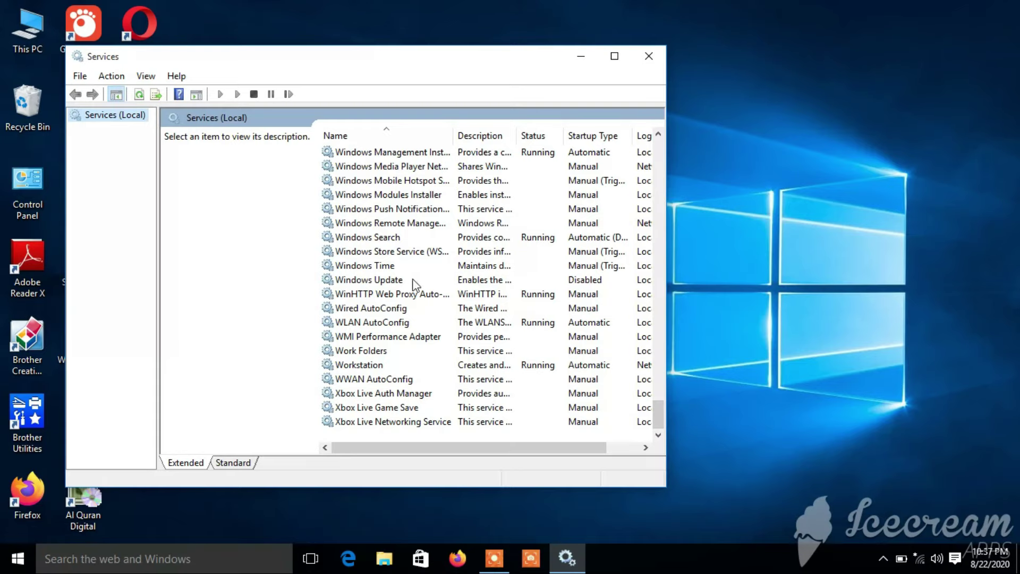
drag(580, 448, 560, 453)
double_click(399, 280)
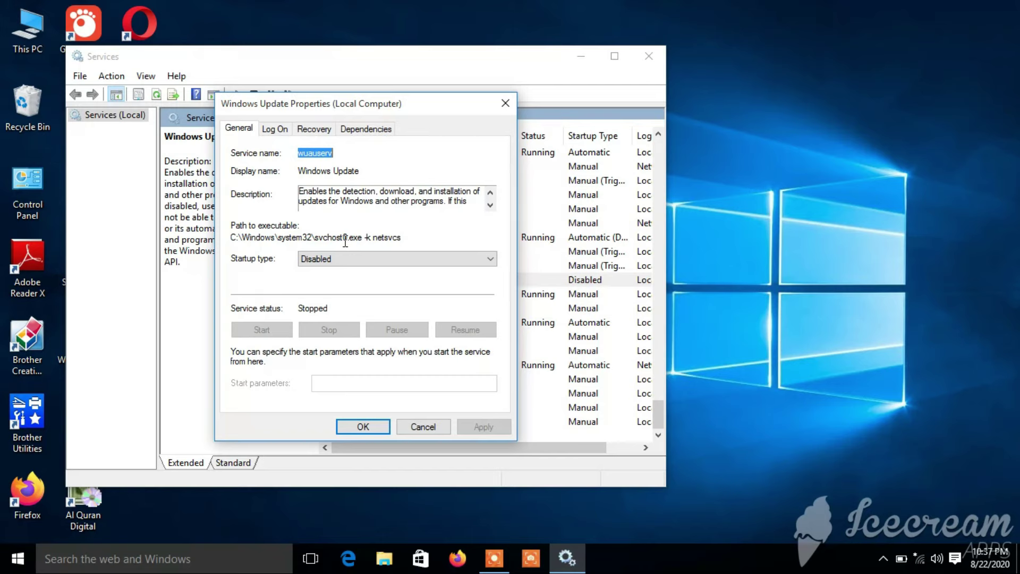
click(368, 425)
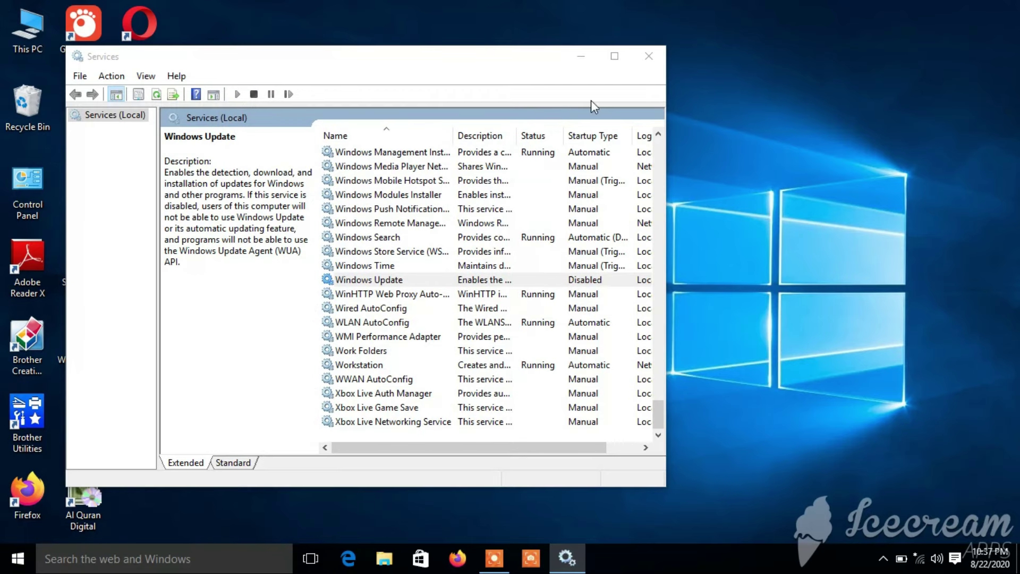
click(653, 57)
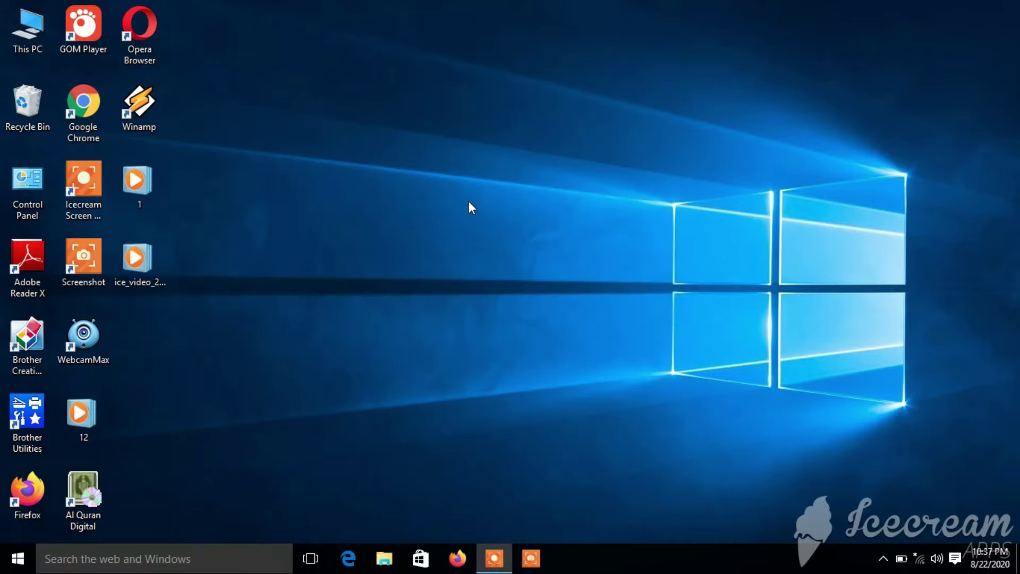